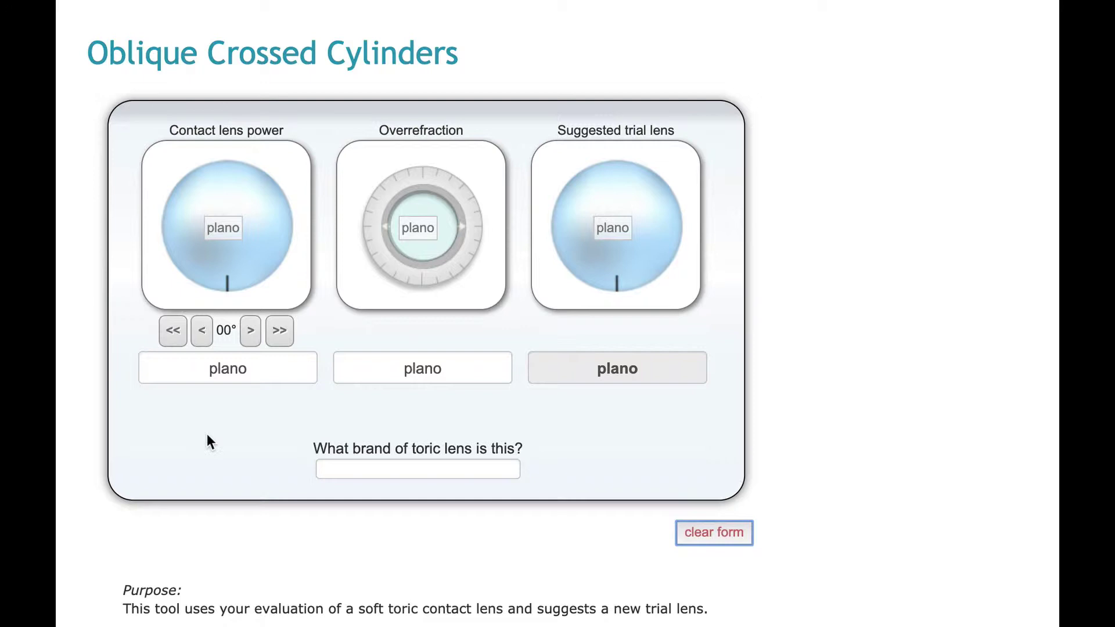
Enter -5.00-1.75x070 as the contact lens power
{"action": "left_click", "coordinate": [239, 375]}
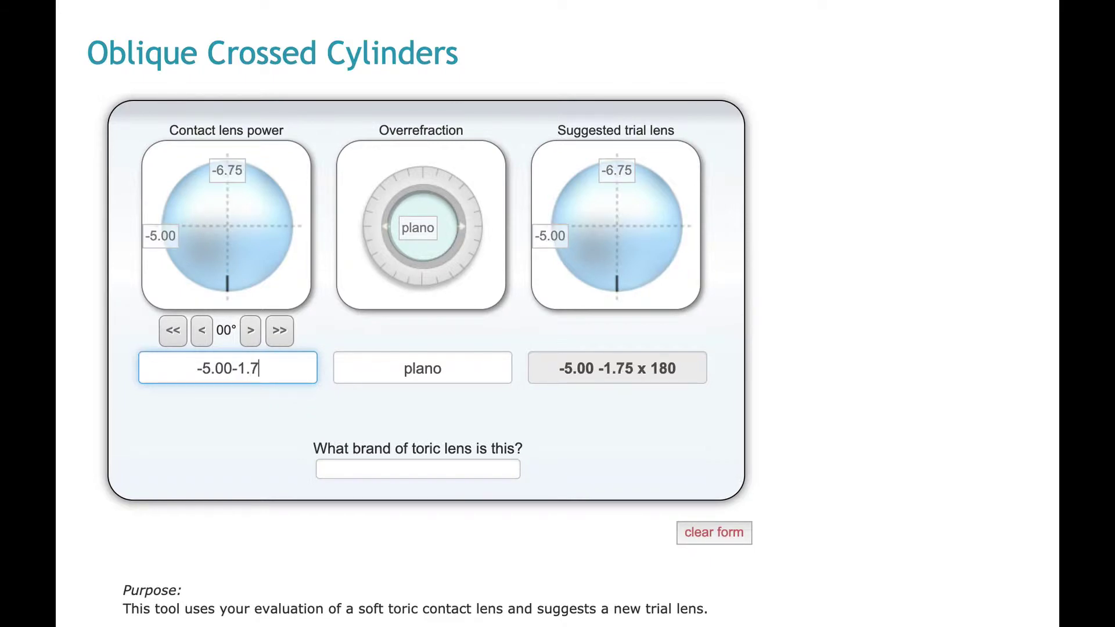
{"action": "type", "text": "x070"}
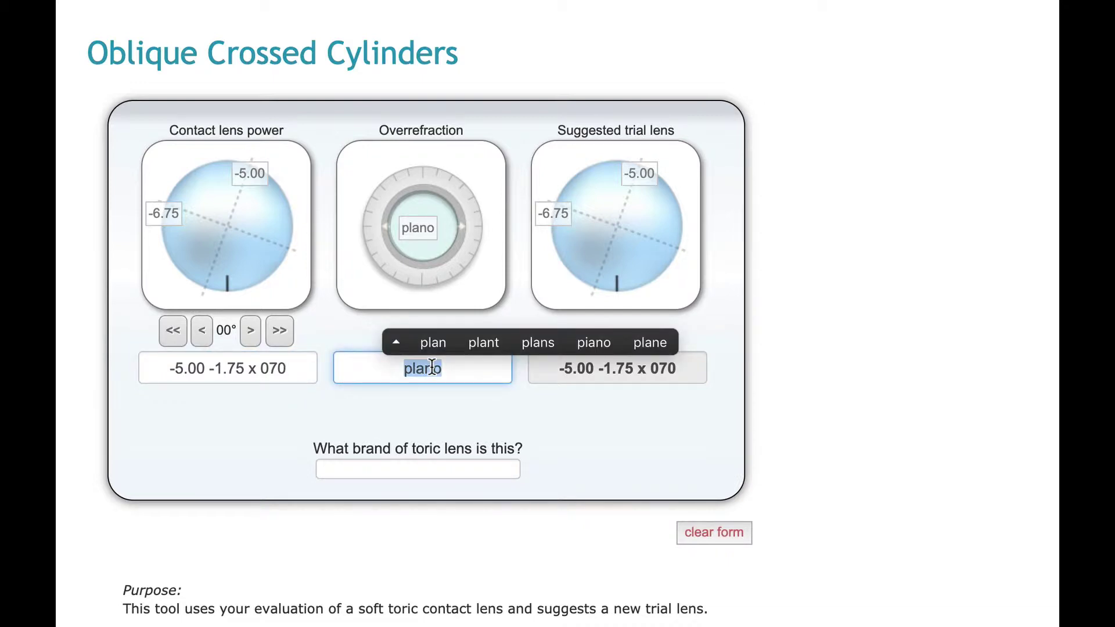
Type the overrefraction 0-.075x060 for plano -0.75 x 060
{"action": "type", "text": "0-.075x"}
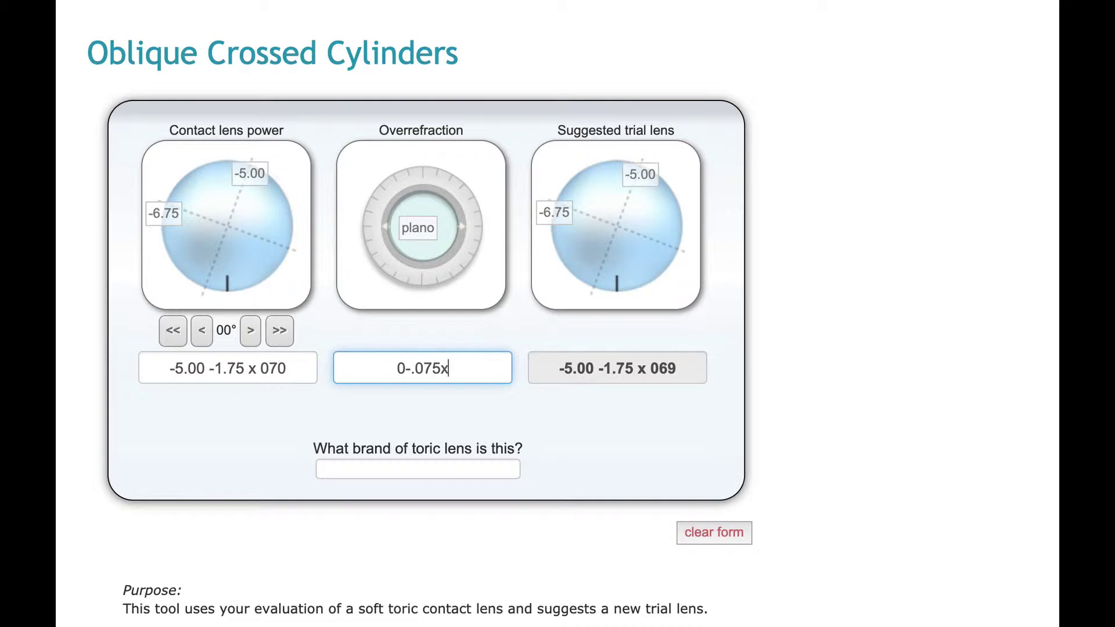
{"action": "type", "text": "060"}
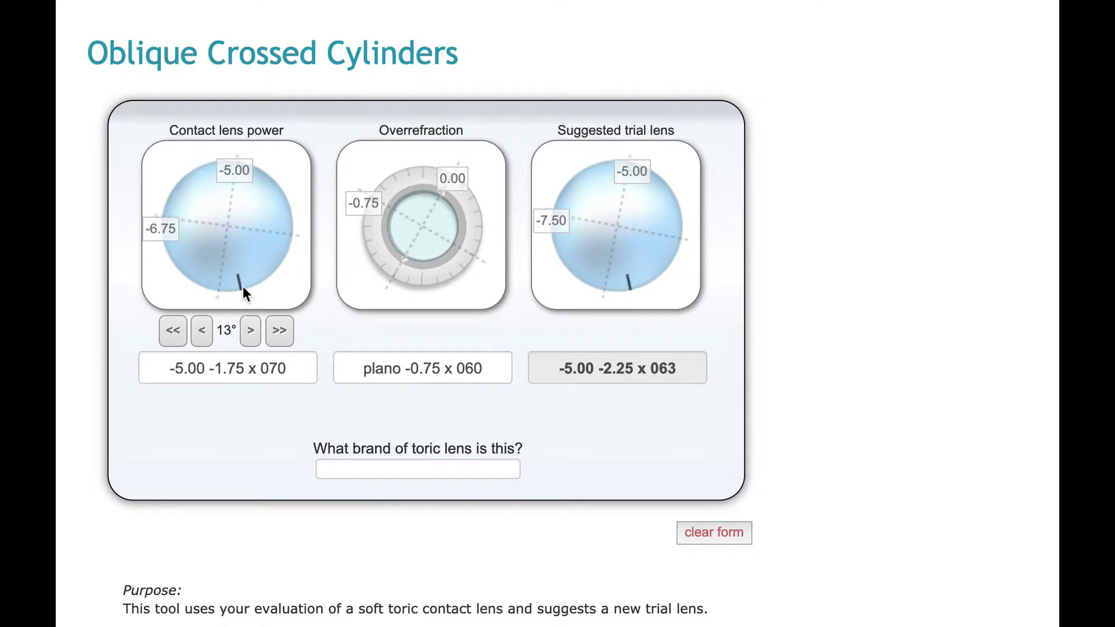
Jump the lens rotation to 23°, then step it down to 15°
{"action": "left_click", "coordinate": [281, 341]}
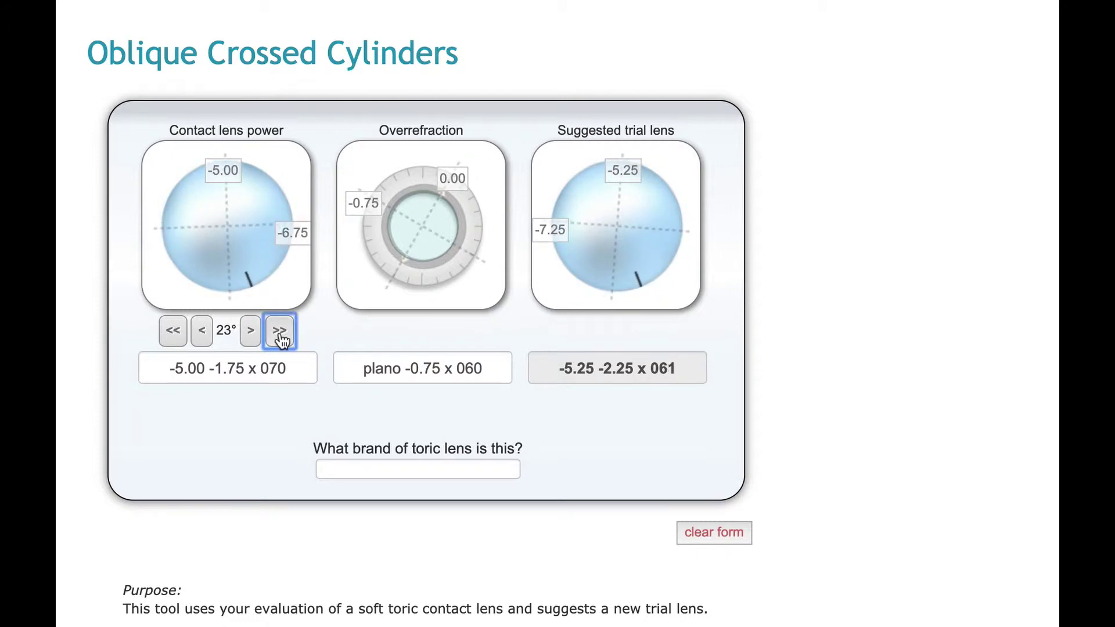
{"action": "left_click", "coordinate": [201, 334]}
{"action": "left_click", "coordinate": [201, 334]}
{"action": "left_click", "coordinate": [201, 333]}
{"action": "left_click", "coordinate": [202, 334]}
{"action": "left_click", "coordinate": [202, 334]}
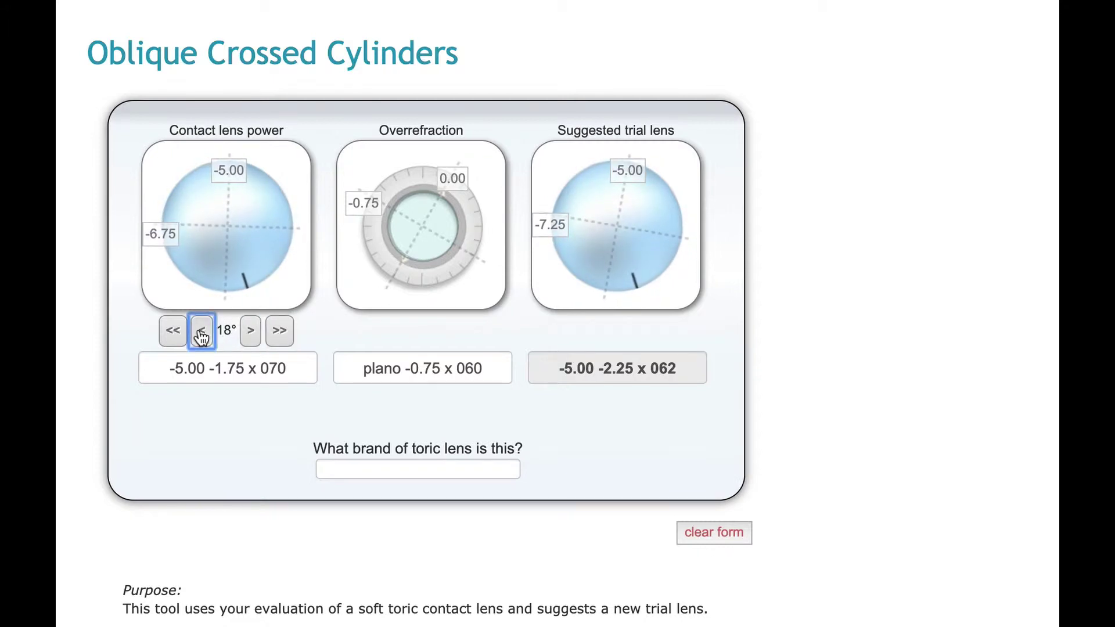
{"action": "left_click", "coordinate": [202, 335]}
{"action": "left_click", "coordinate": [201, 336]}
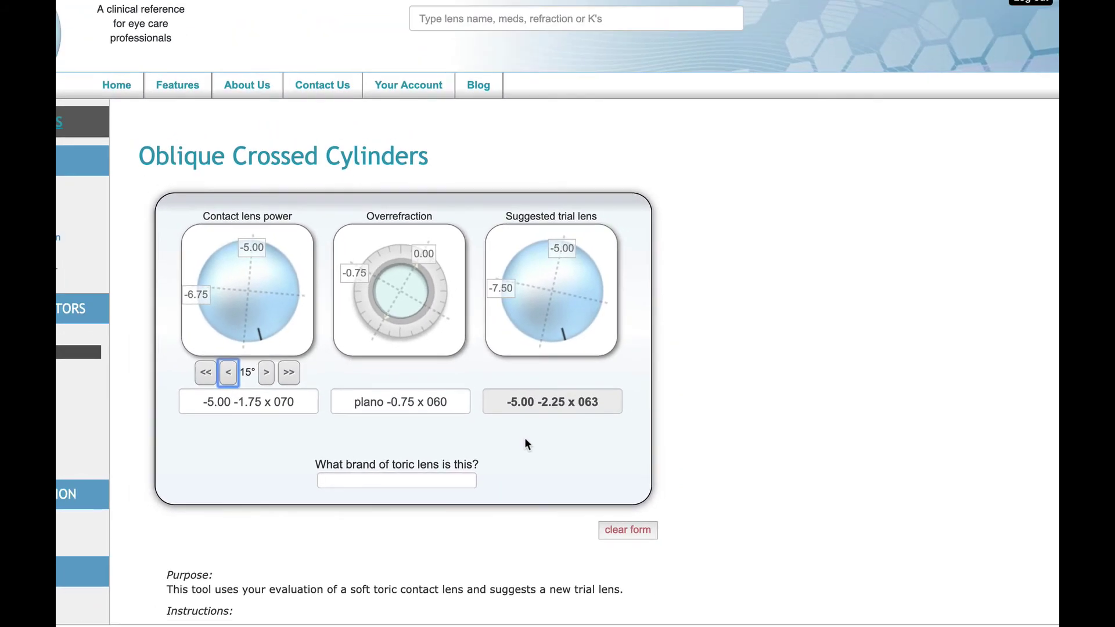
Enter Biofinity Toric as the toric brand from the 'biofi' suggestions
{"action": "left_click", "coordinate": [463, 478]}
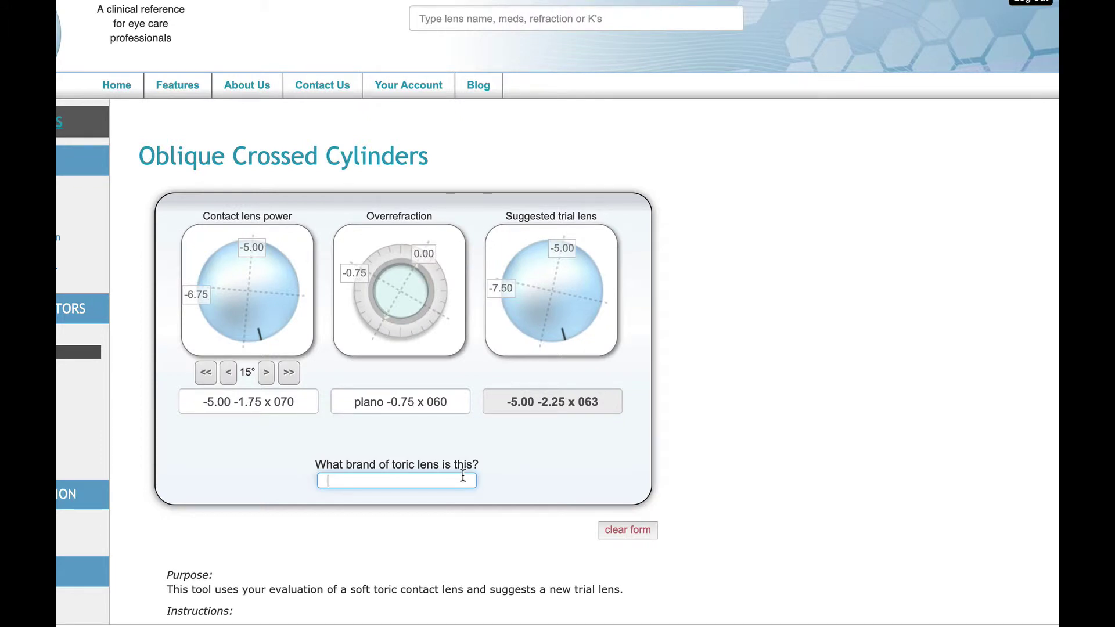
{"action": "type", "text": "bio"}
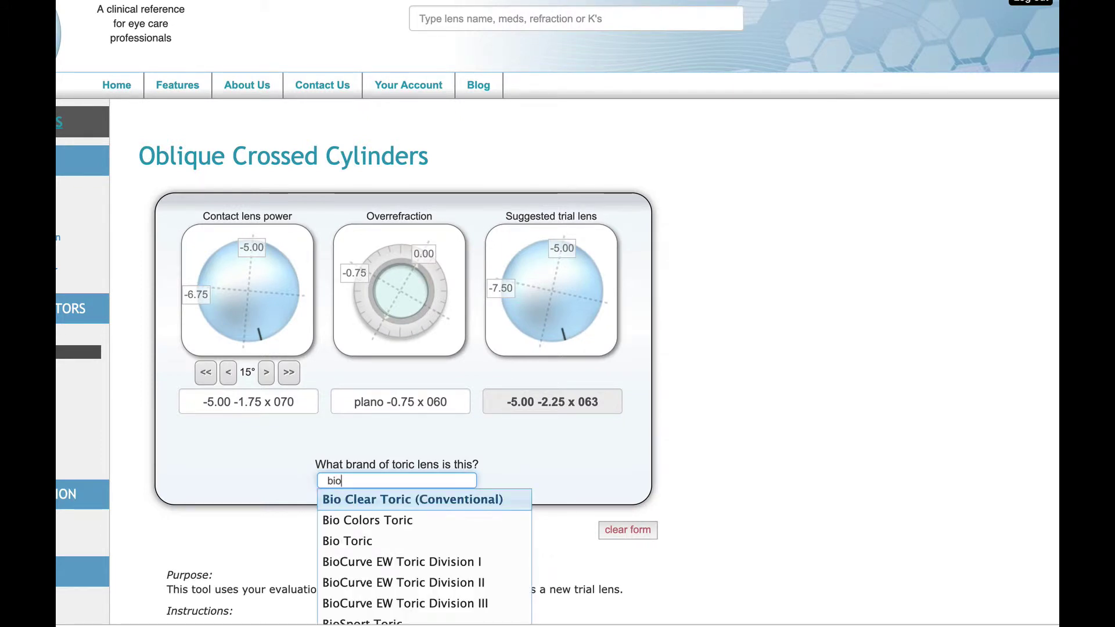
{"action": "type", "text": "f"}
{"action": "type", "text": "i"}
{"action": "key", "text": "Down"}
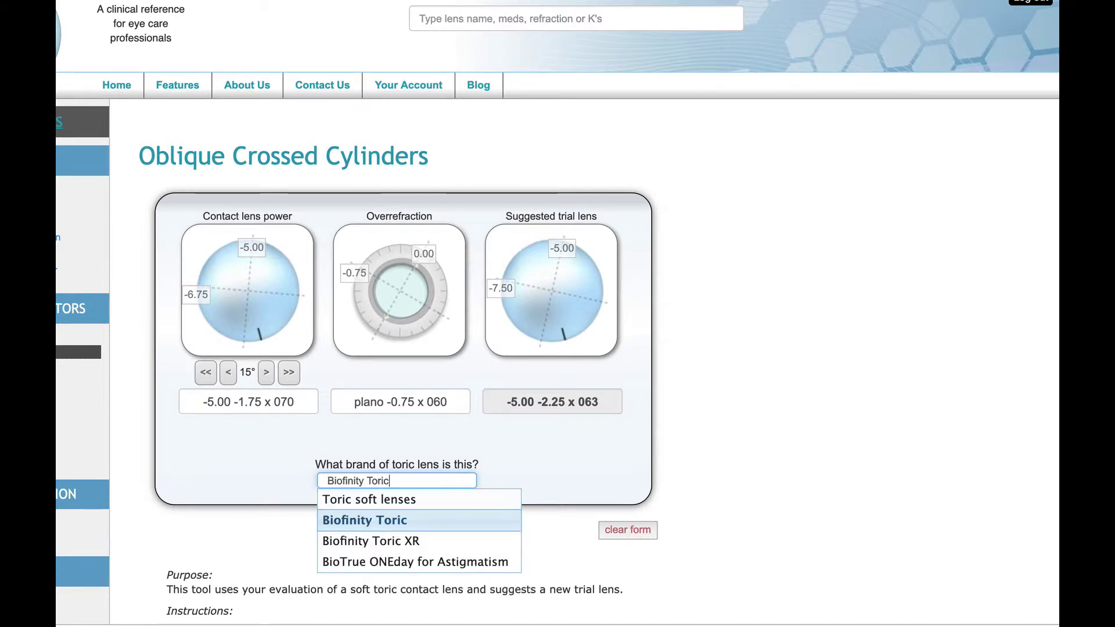
{"action": "key", "text": "Return"}
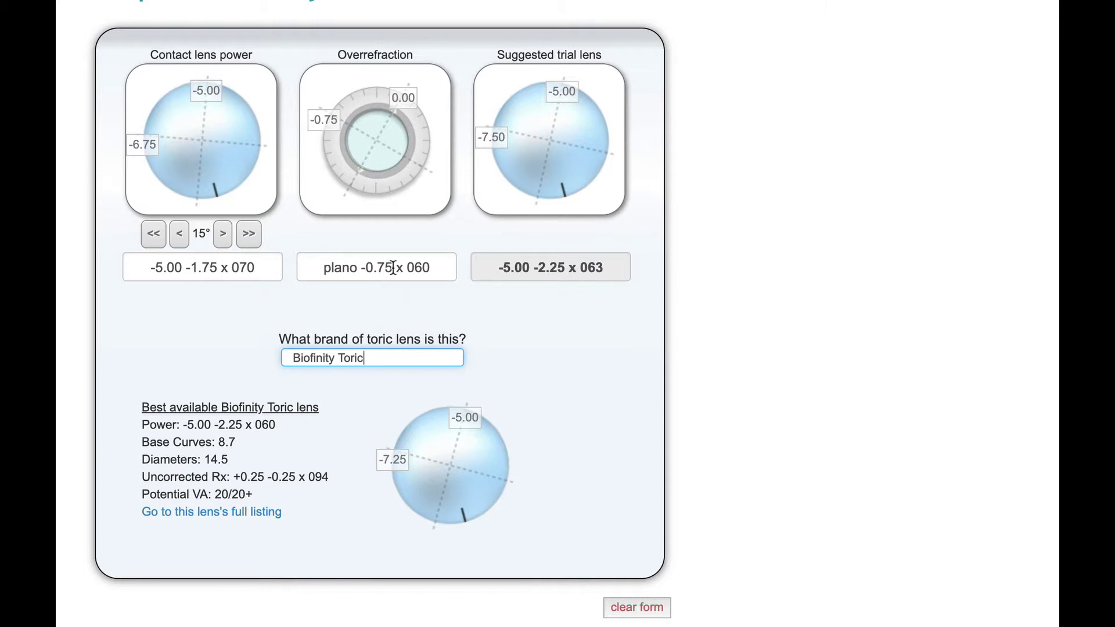
Change the overrefraction cylinder from 0.75 to 1.25
{"action": "left_click_drag", "start_coordinate": [393, 267], "coordinate": [366, 271]}
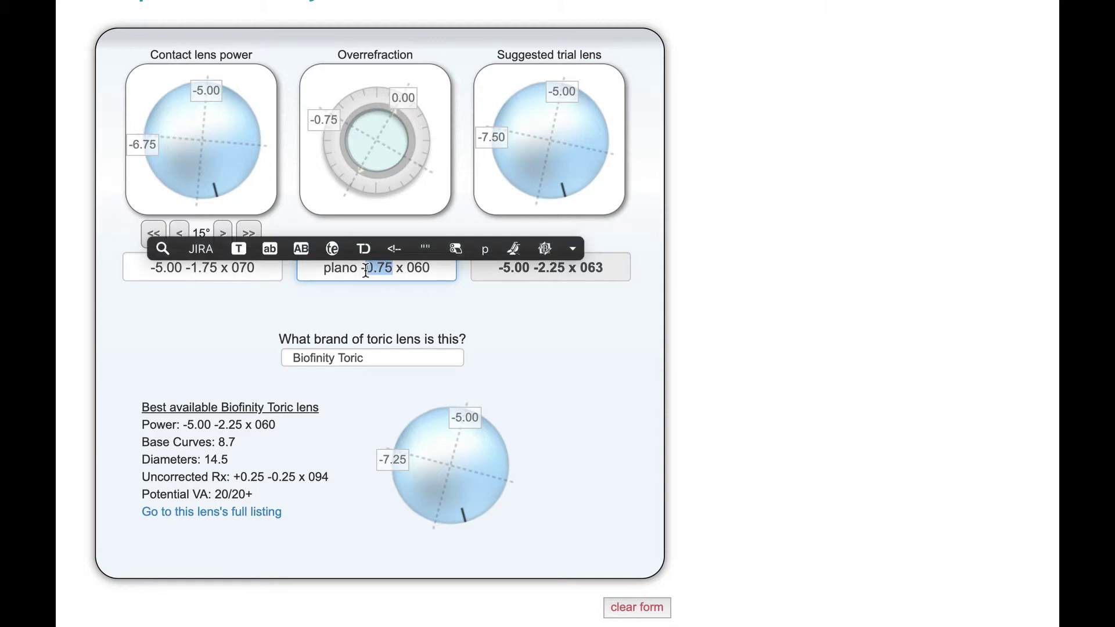
{"action": "type", "text": "1.25"}
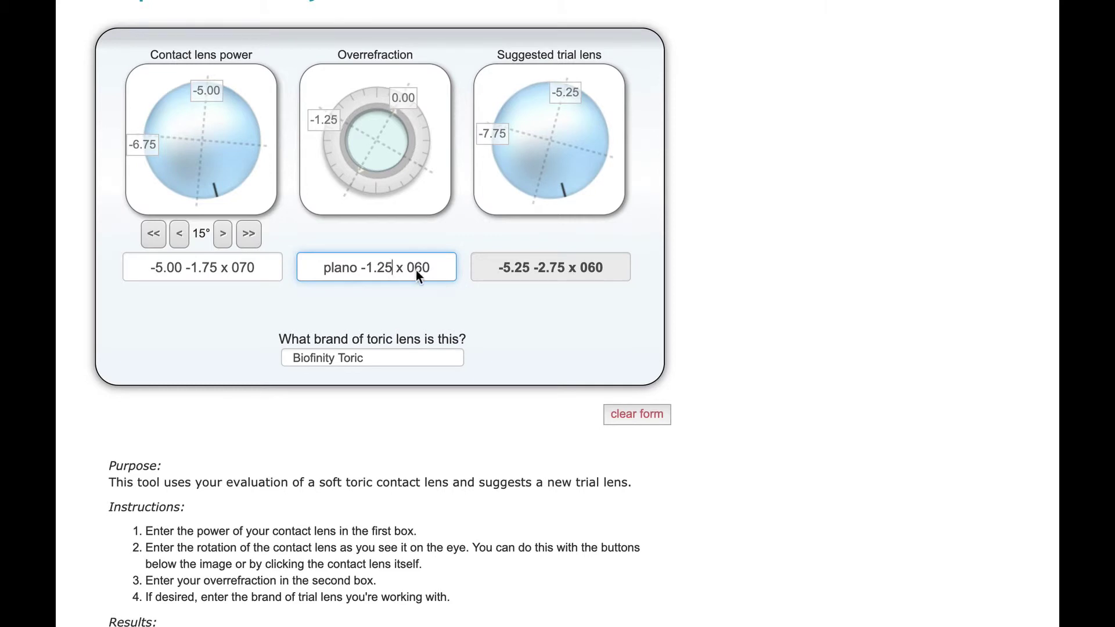
{"action": "key", "text": "Tab"}
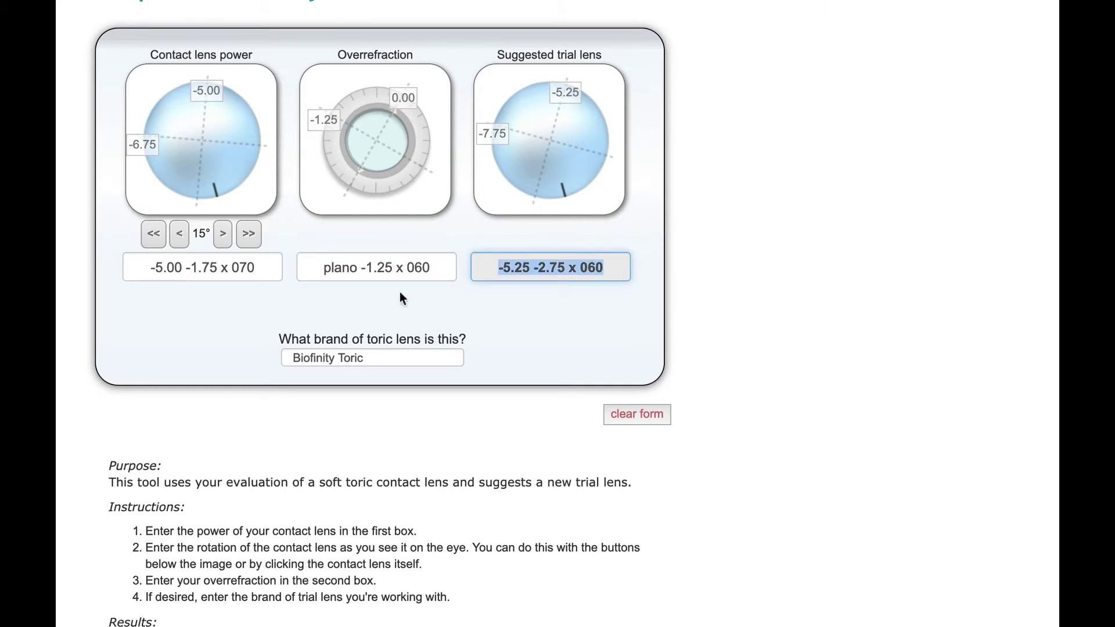
Re-select Biofinity Toric so the best lens refreshes to -5.50 -2.25 x 060
{"action": "left_click", "coordinate": [378, 363]}
{"action": "key", "text": "BackSpace"}
{"action": "key", "text": "BackSpace"}
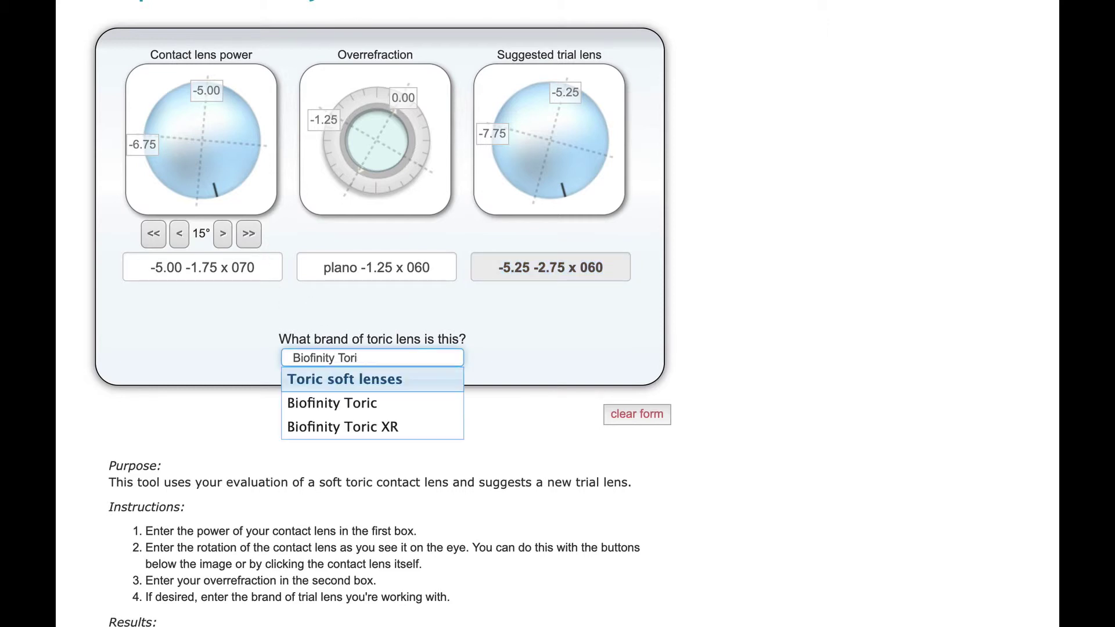
{"action": "left_click", "coordinate": [359, 400]}
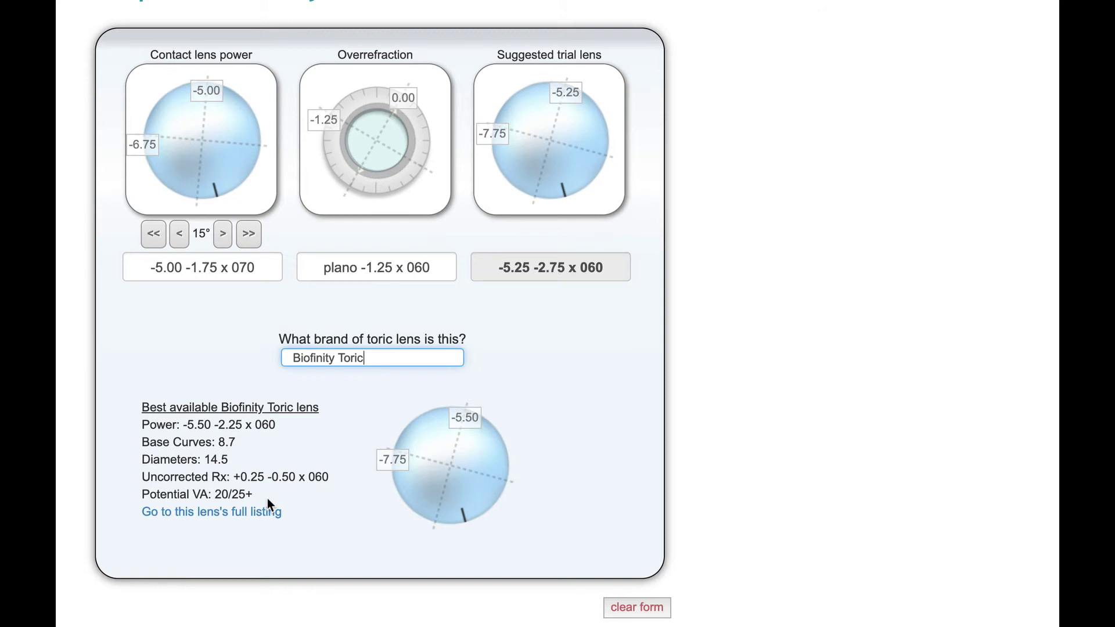
Change the overrefraction cylinder from 1.25 to 2.25
{"action": "left_click", "coordinate": [376, 267]}
{"action": "key", "text": "BackSpace"}
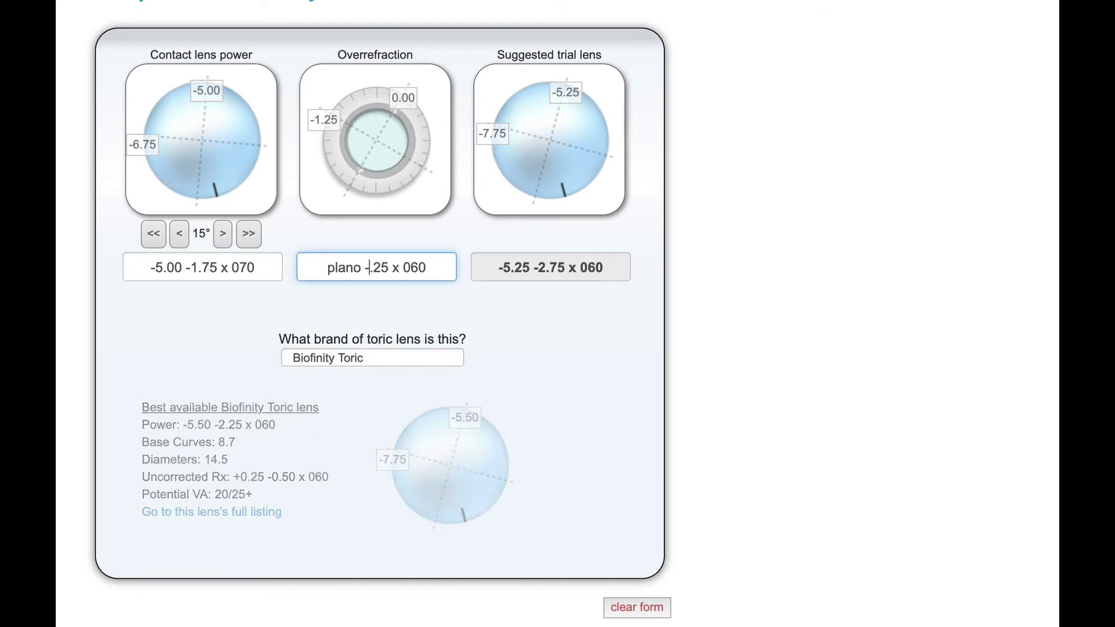
{"action": "type", "text": "2"}
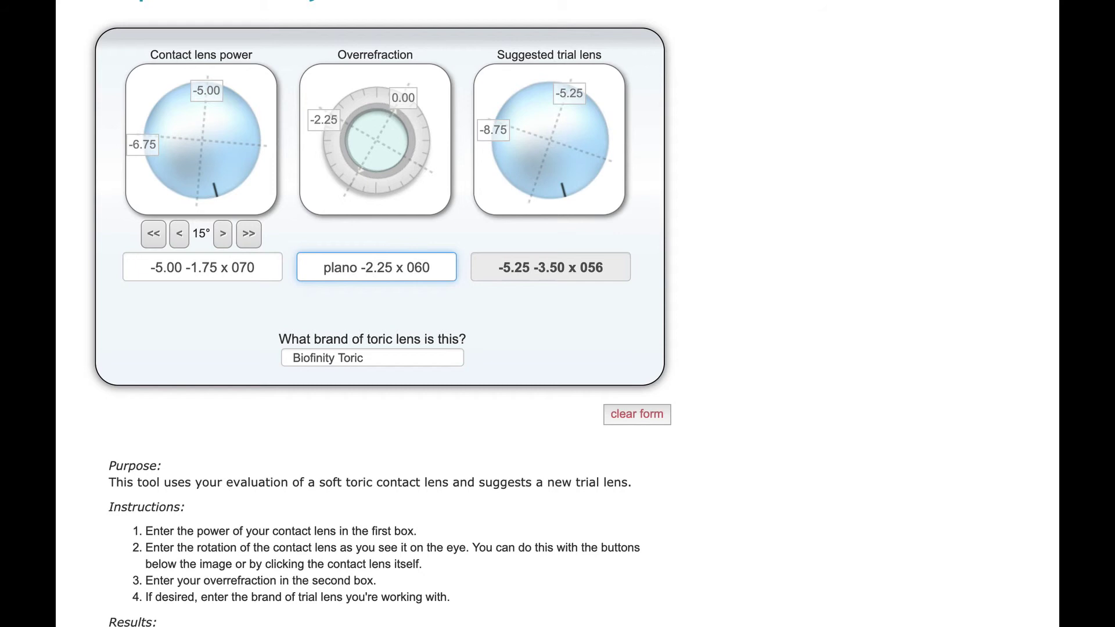
Re-select Biofinity Toric so the best lens updates to -5.75 -2.25 x 060
{"action": "left_click", "coordinate": [408, 355]}
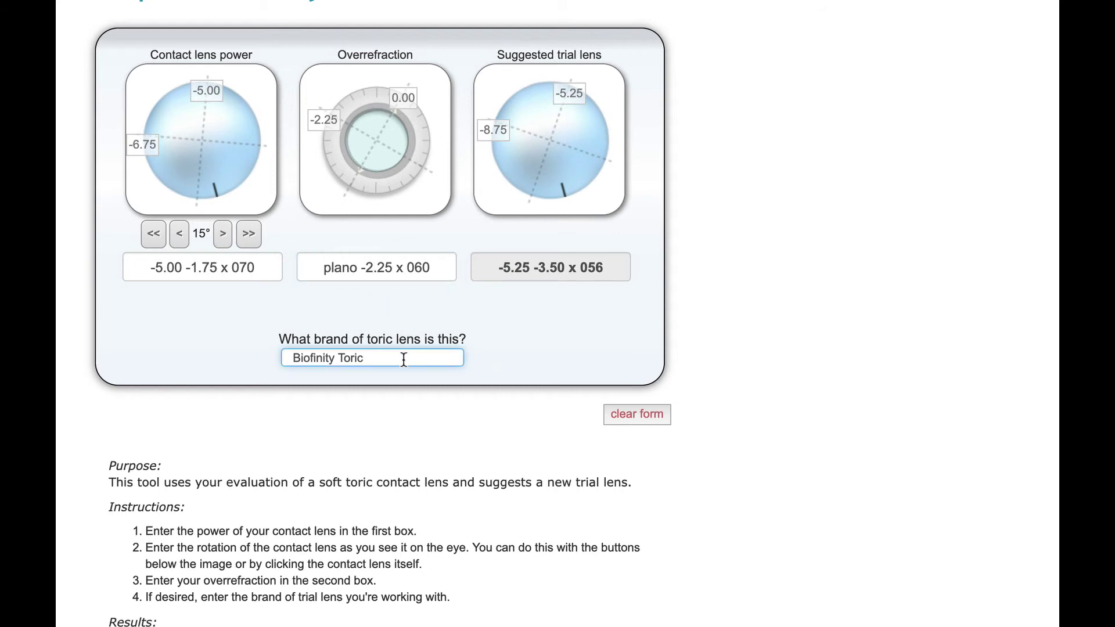
{"action": "key", "text": "BackSpace"}
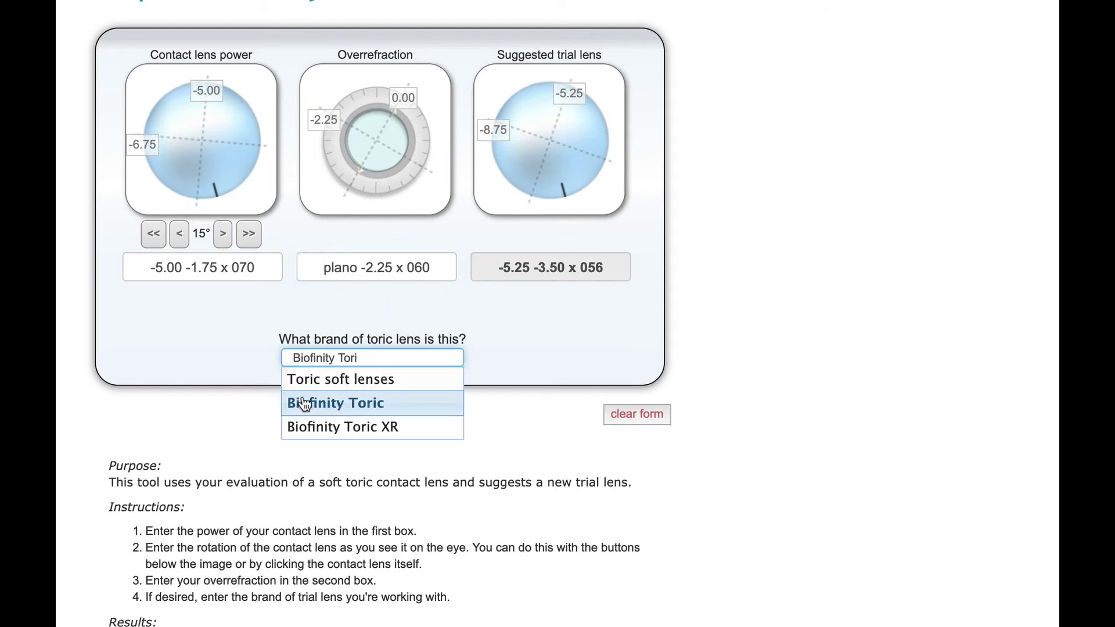
{"action": "left_click", "coordinate": [330, 409]}
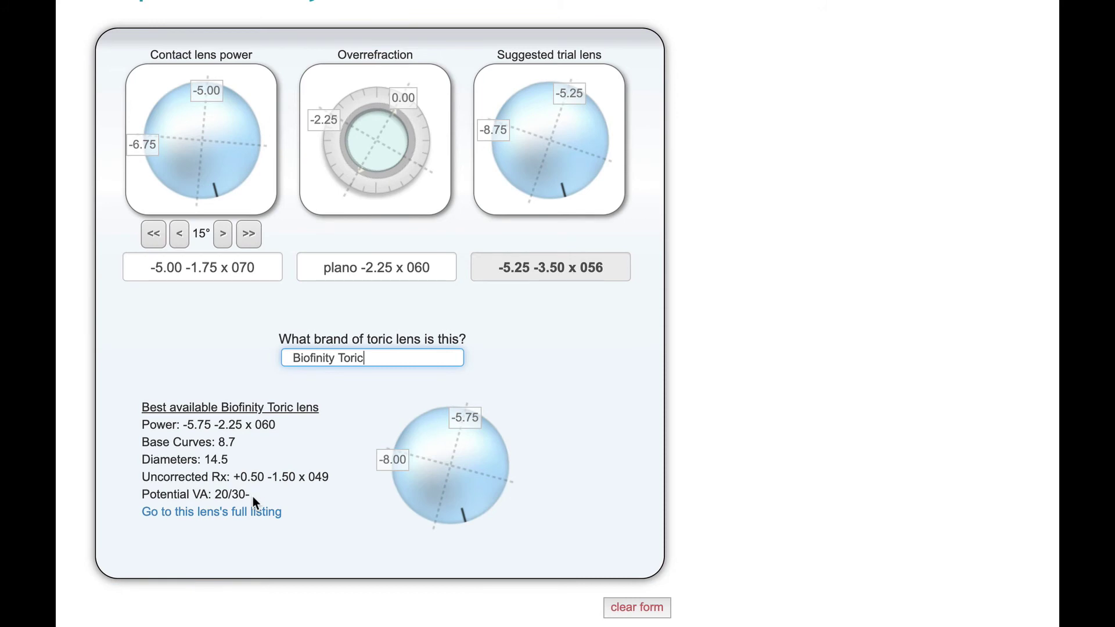
{"action": "scroll", "coordinate": [253, 496], "scroll_direction": "up", "scroll_amount": 3}
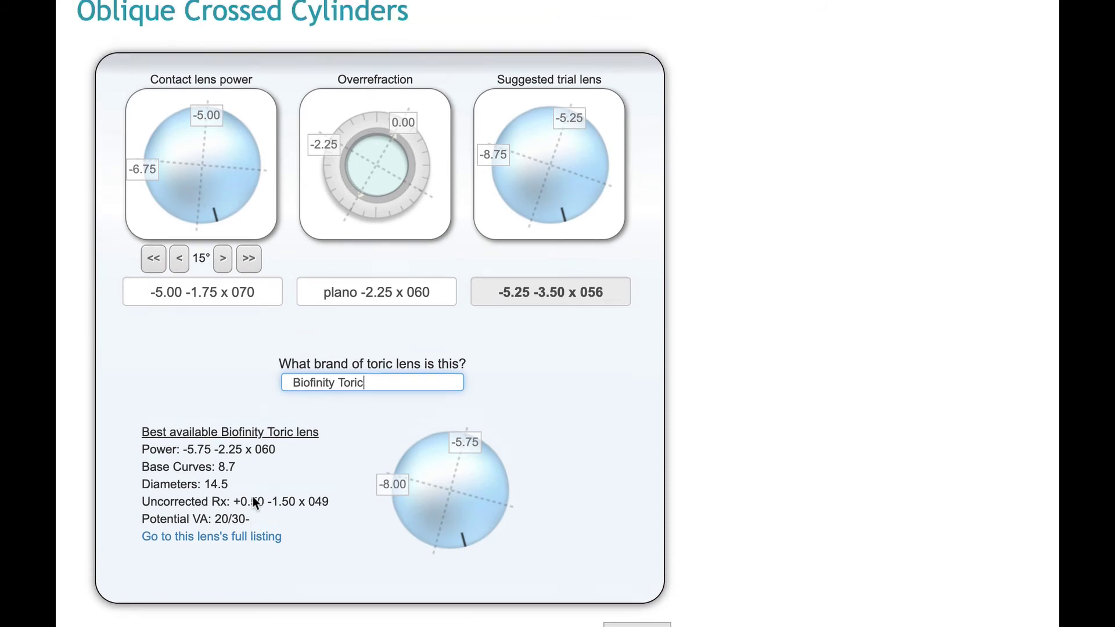
{"action": "scroll", "coordinate": [254, 502], "scroll_direction": "down", "scroll_amount": 3}
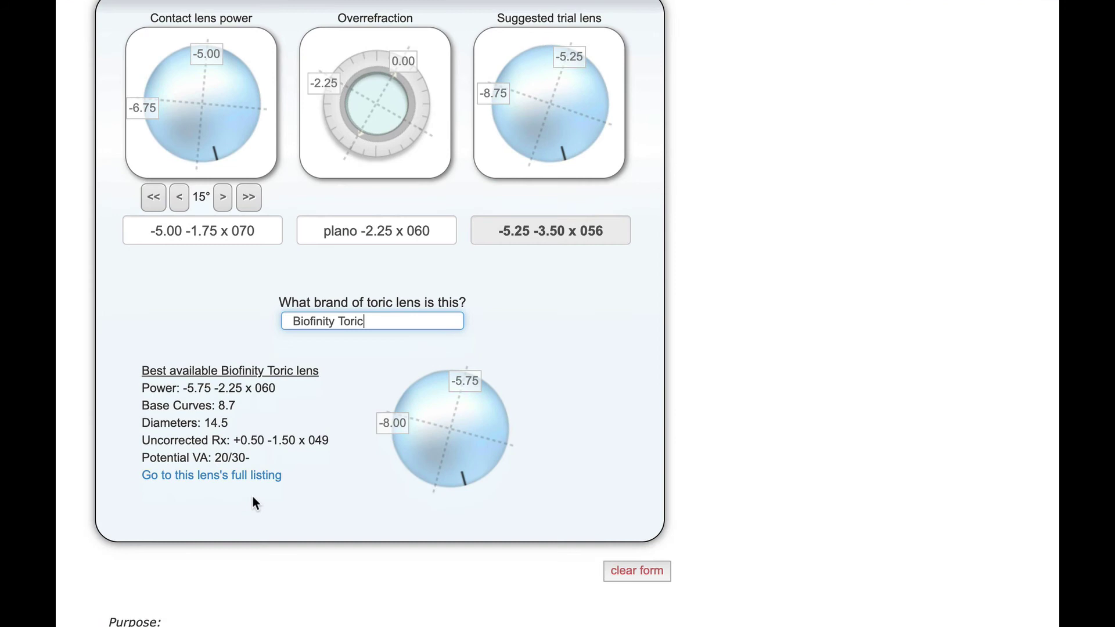